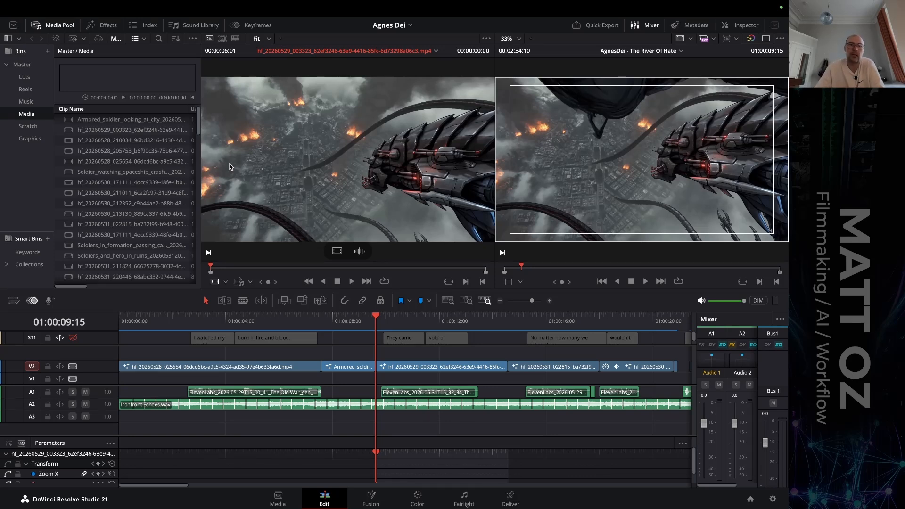
Review the hf_20260529_003323 clip of the jet attacking the alien battleship.
left_click(269, 197)
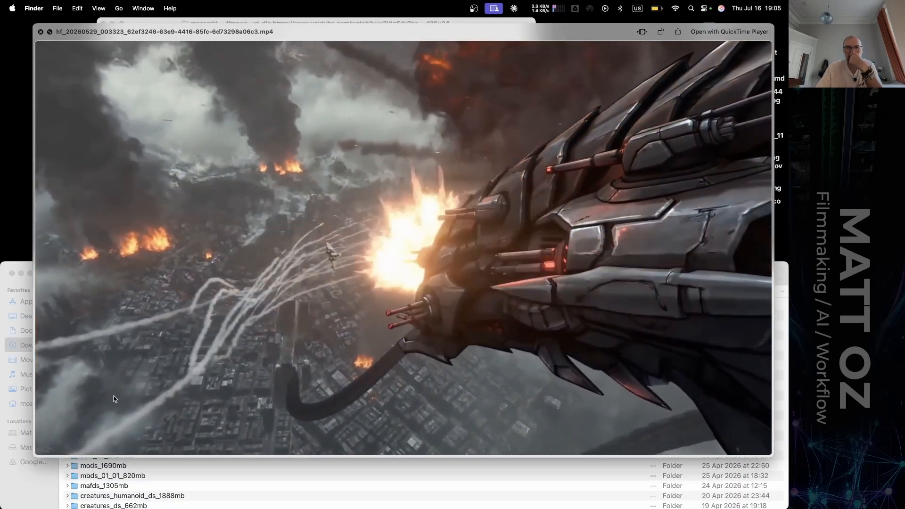
key("space")
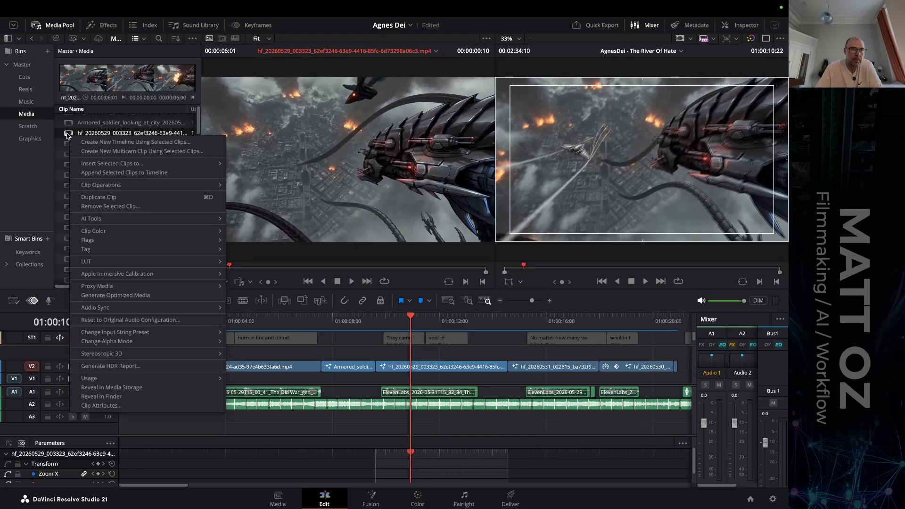
Disable the audio of the hf_20260529_003323 clip placed after the end of the timeline.
left_click(68, 135)
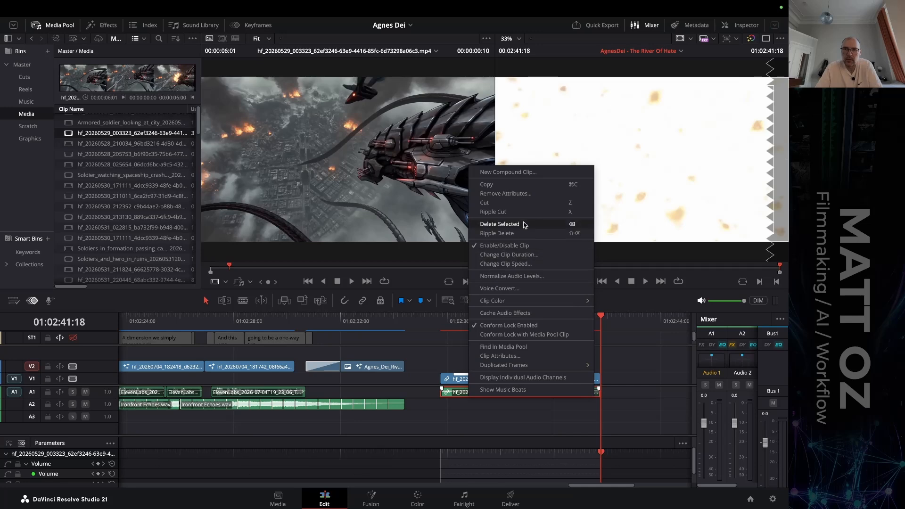
left_click(521, 246)
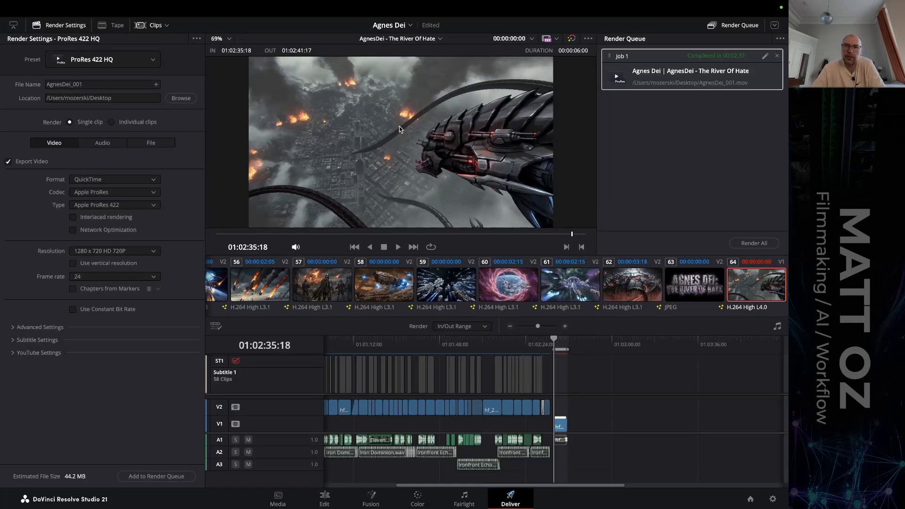
Switch to Finder and preview the rendered AgnesDei_001.mov in the Desktop folder.
key("ctrl+Left")
key("ctrl+Left")
key("ctrl+Left")
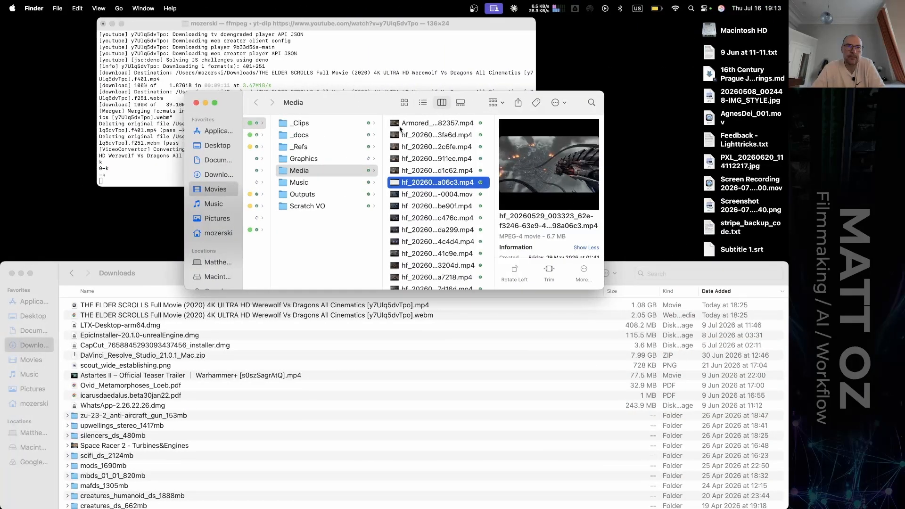
left_click(217, 131)
left_click(217, 146)
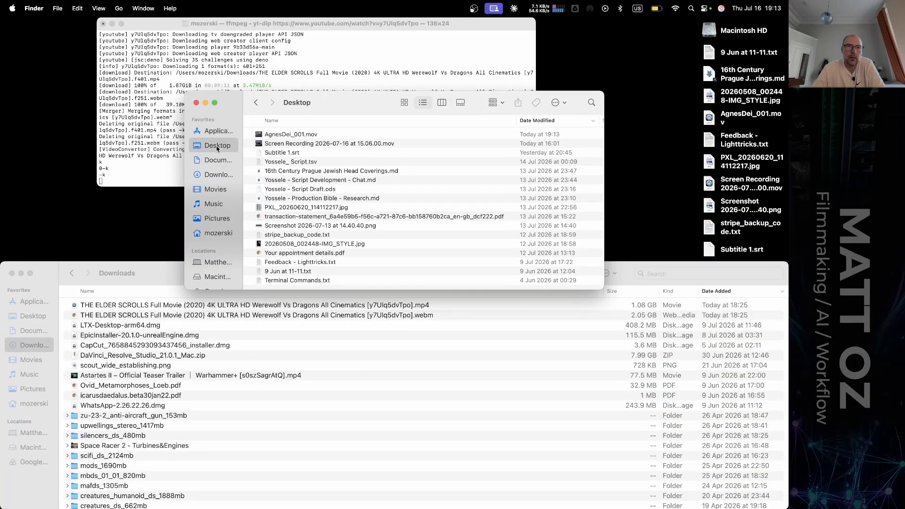
left_click(333, 135)
key("space")
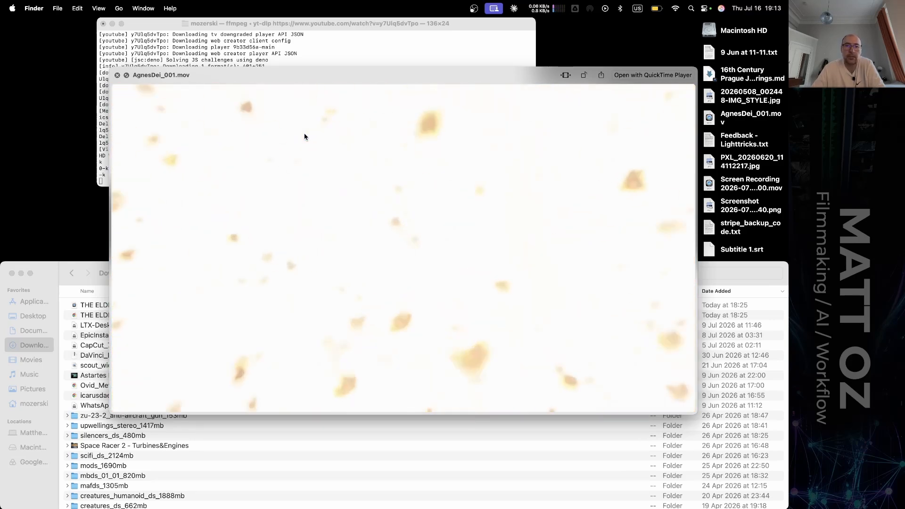
key("space")
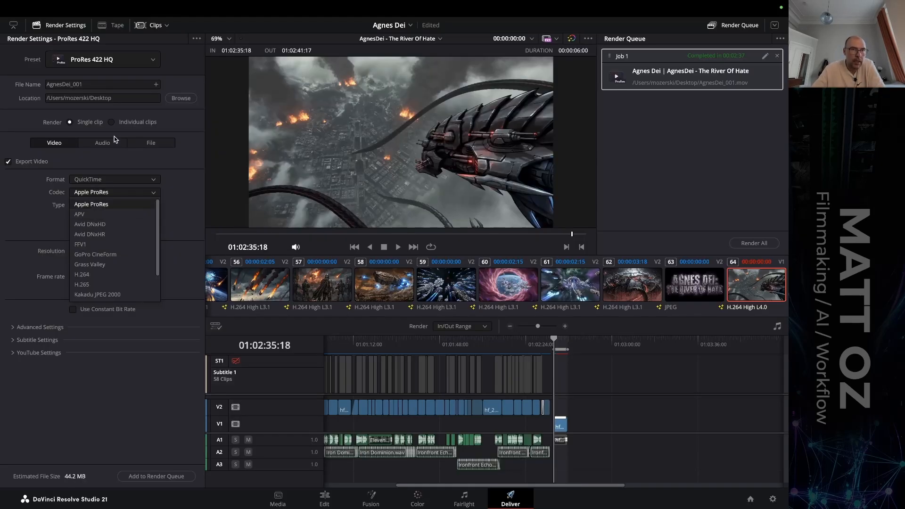
Apply the H.264 Master preset to the render settings in DaVinci Resolve.
left_click(101, 180)
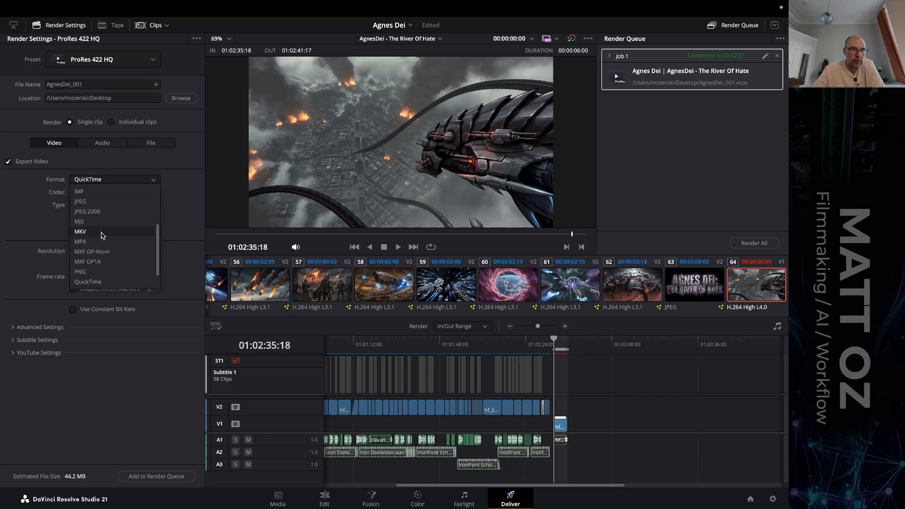
left_click(97, 60)
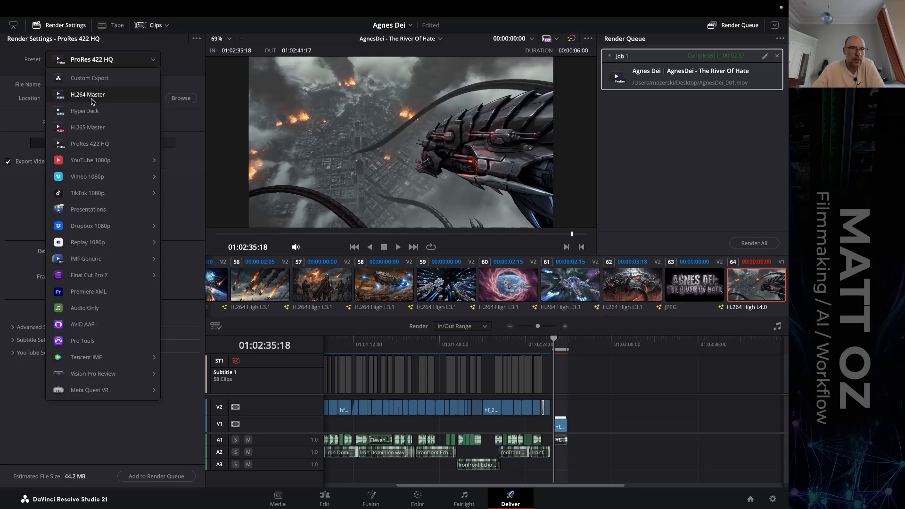
left_click(92, 96)
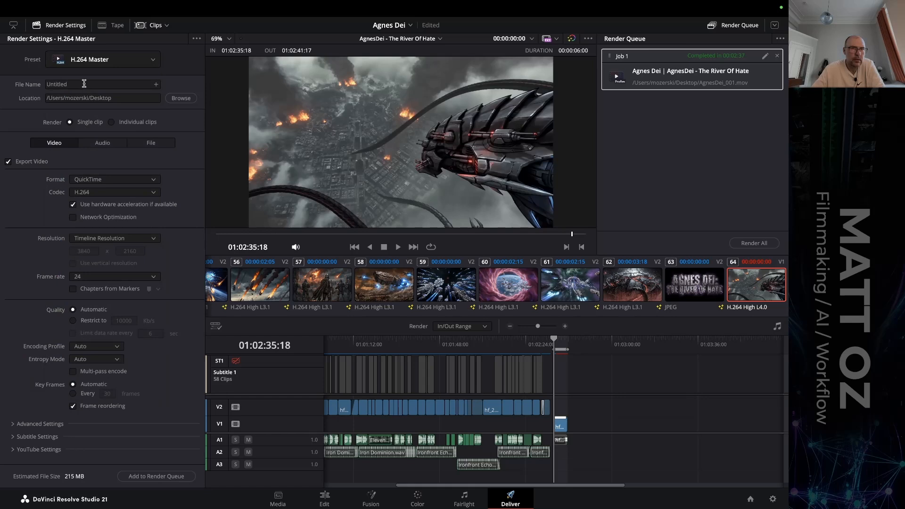
Preview AgnesDei_001.mov while choosing a video to upload in OpenArt, and leave the preview.
mouse_move(562, 2)
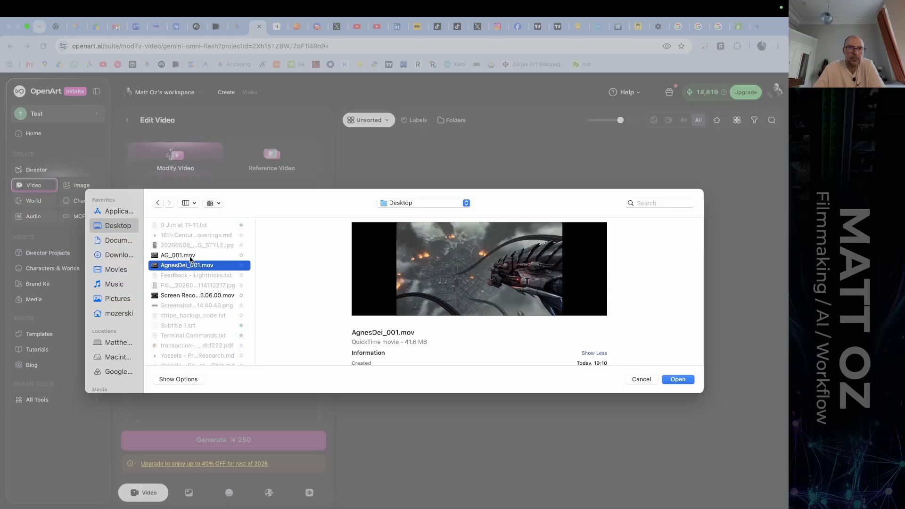
key("space")
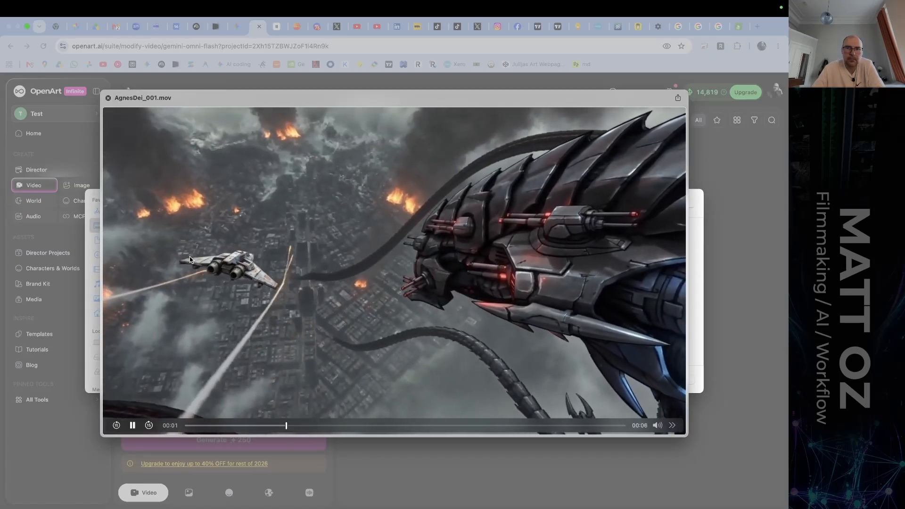
key("space")
key("Escape")
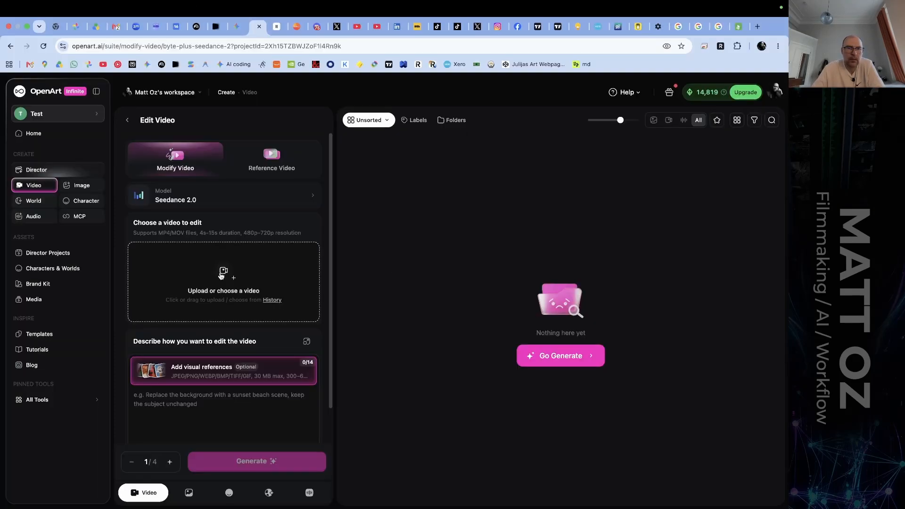
Upload AG_001.mov from the Desktop as the video to edit with Seedance 2.0 and play it back.
left_click(224, 273)
left_click(187, 256)
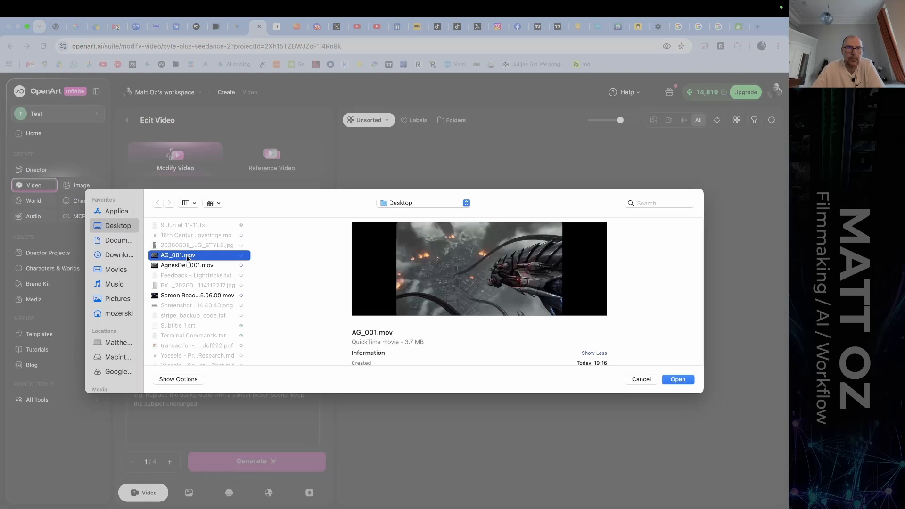
double_click(187, 256)
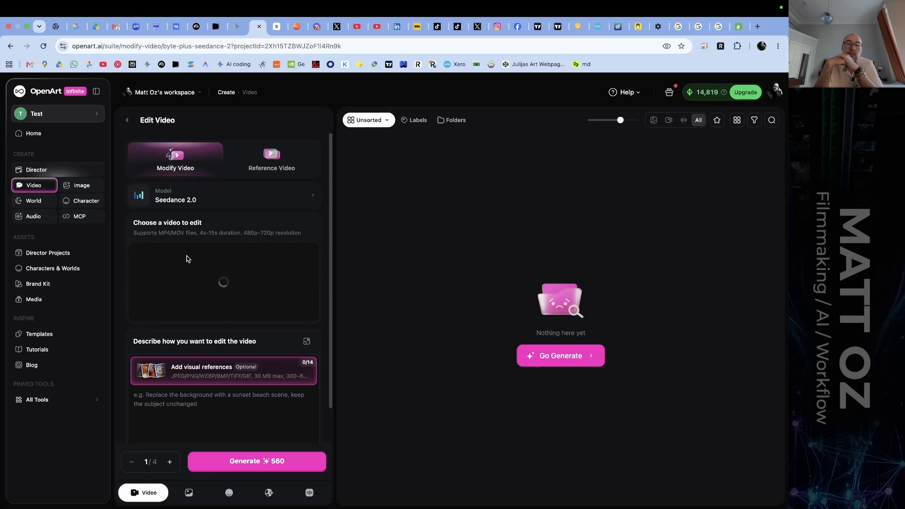
left_click(168, 304)
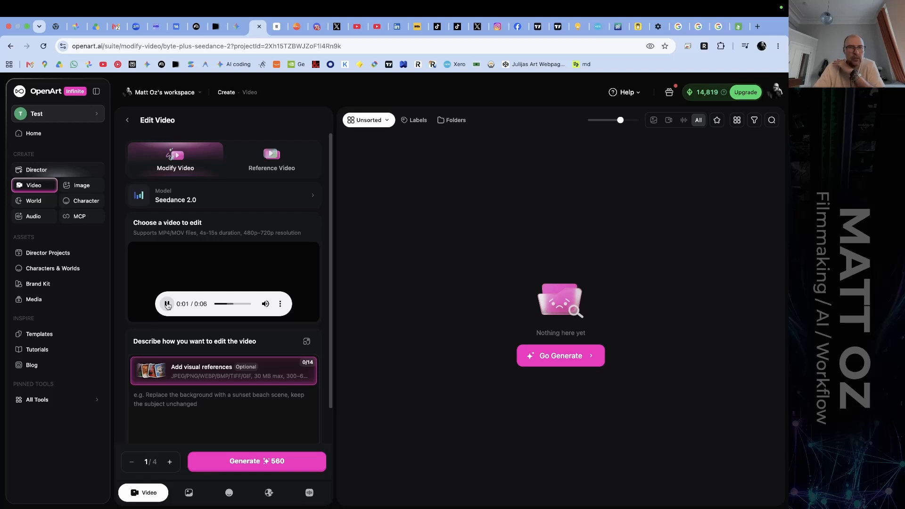
left_click(167, 304)
Look at Reference Video mode, return to Modify Video, and replace the loaded clip with a fresh upload of AG_001.mov.
left_click(242, 163)
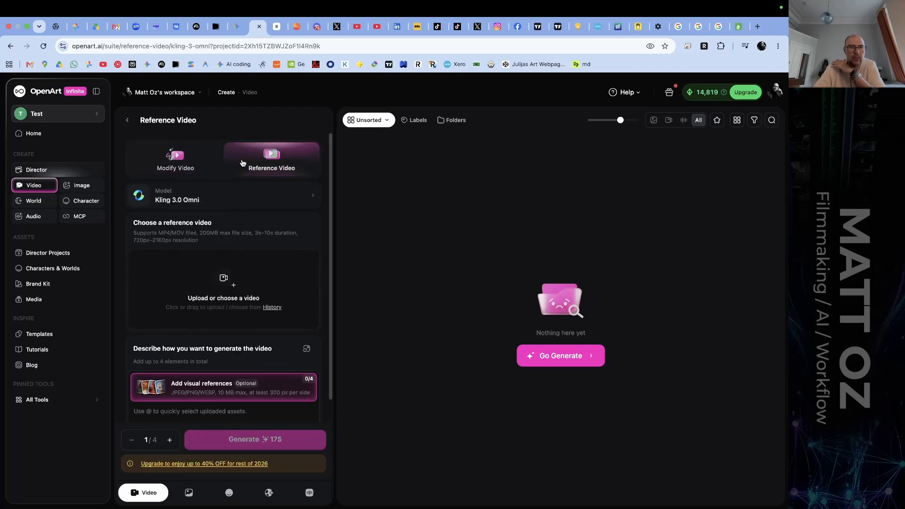
left_click(196, 161)
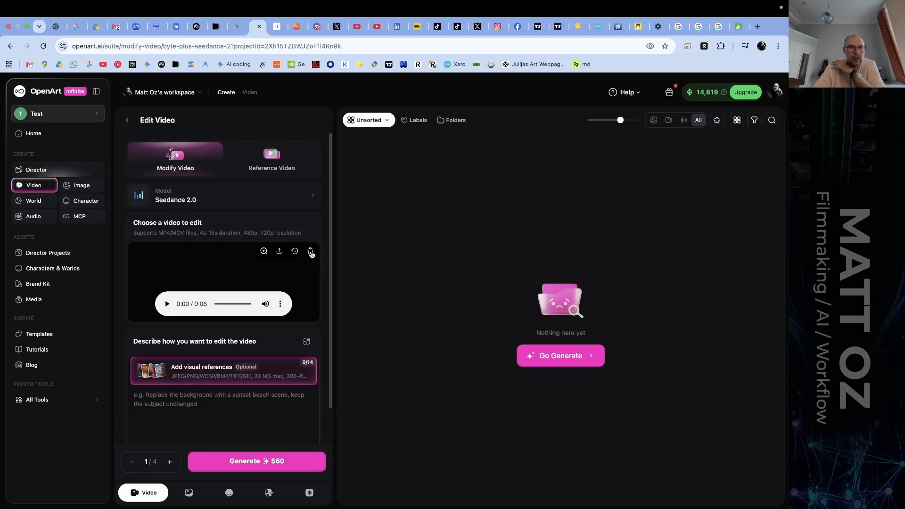
left_click(312, 255)
left_click(231, 275)
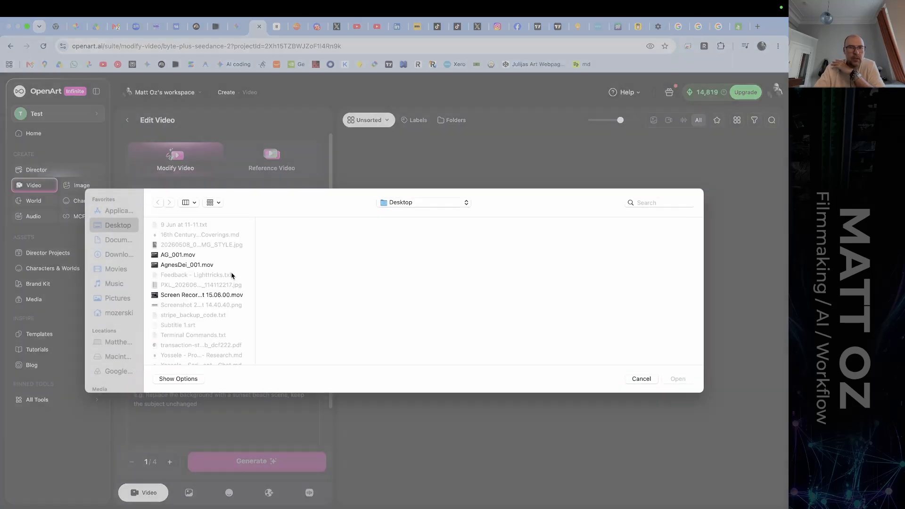
left_click(198, 255)
key("Return")
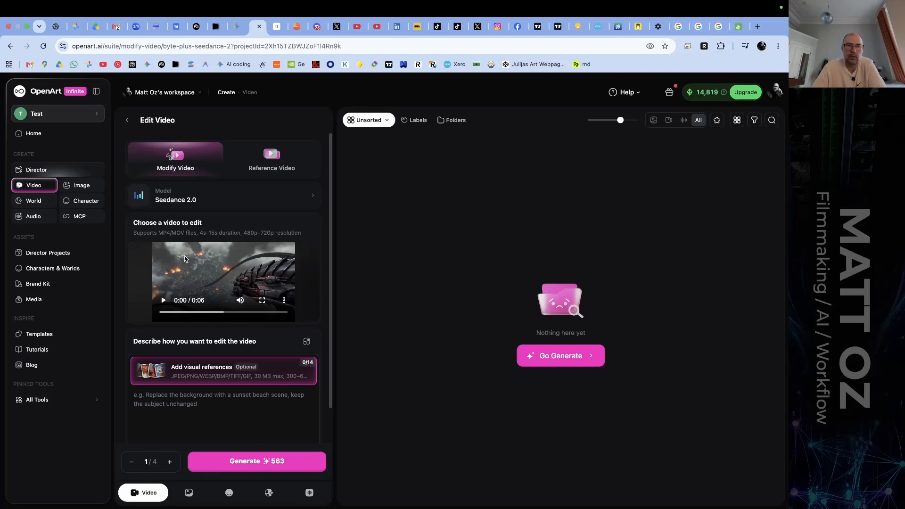
Check the generation mode options for the video edit, keeping Normal.
scroll(196, 307, "down", 3)
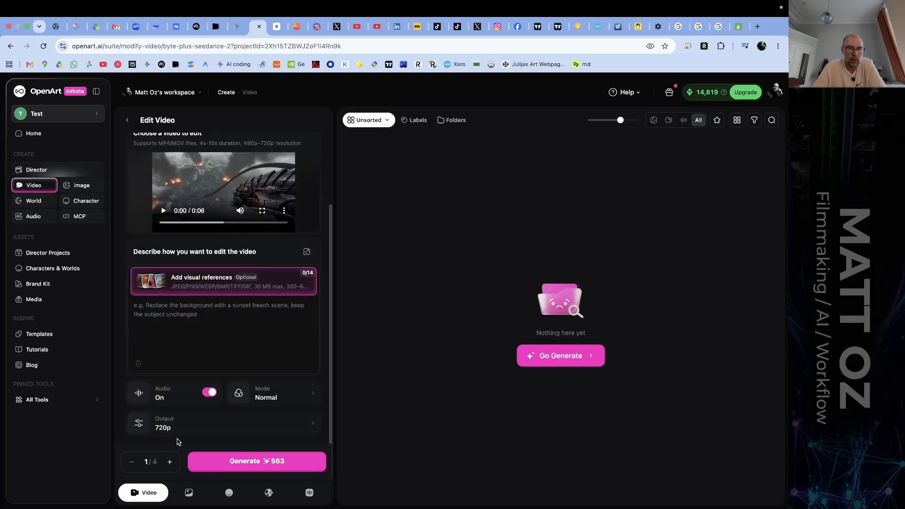
left_click(291, 399)
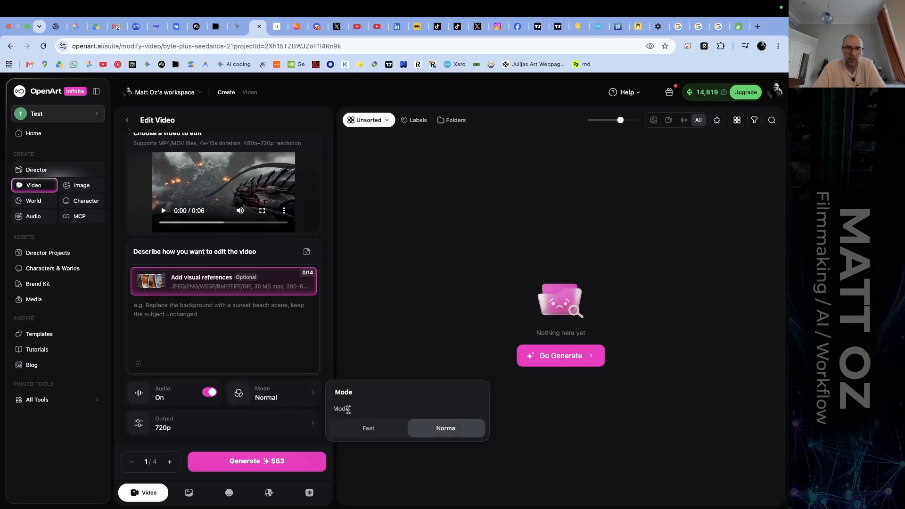
left_click(390, 300)
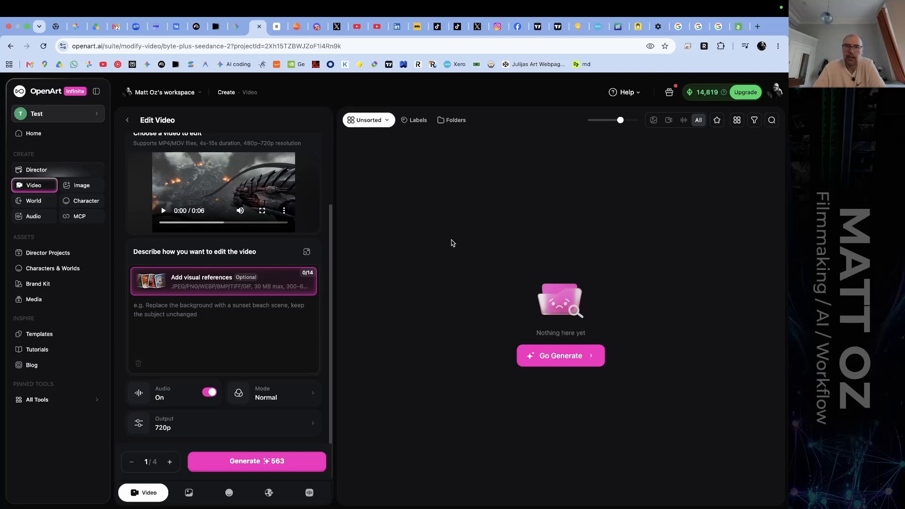
Begin the edit prompt with "A future sci fi jet drops into frame buzzing by an alien battleship, the jet fire".
mouse_move(297, 192)
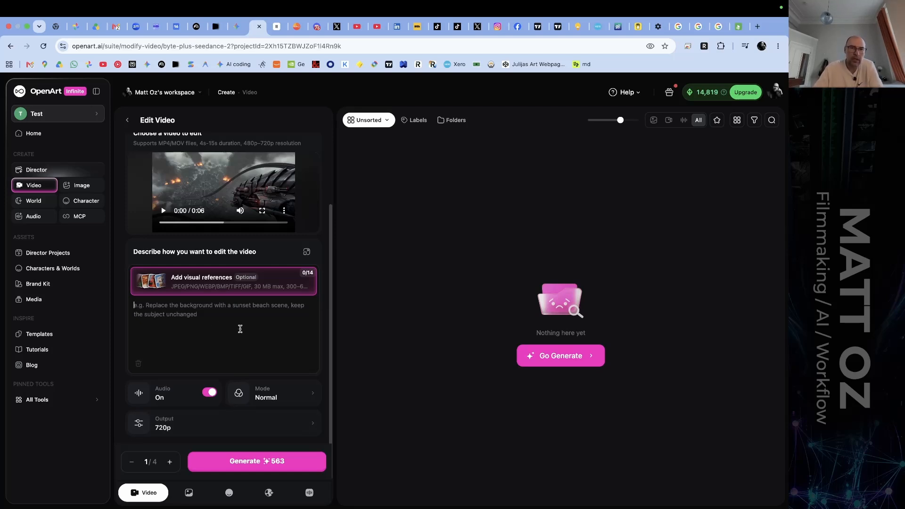
left_click(244, 331)
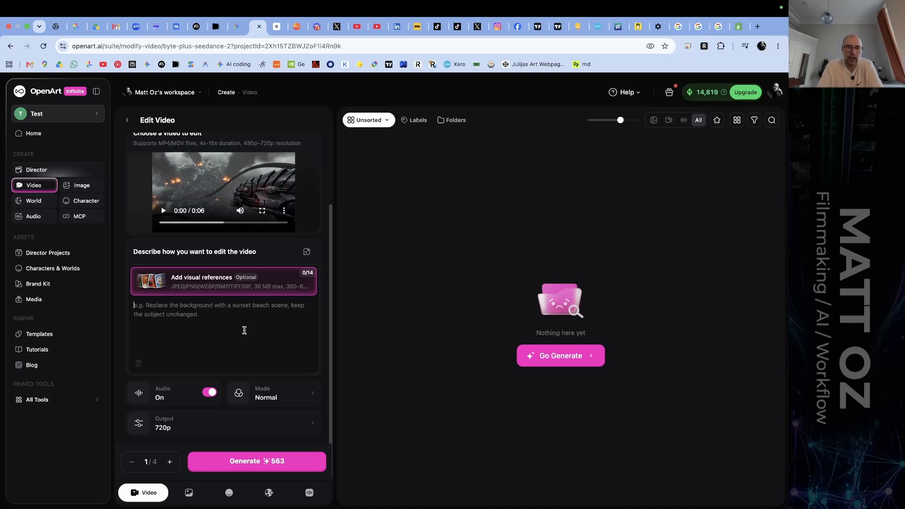
type("A future sc")
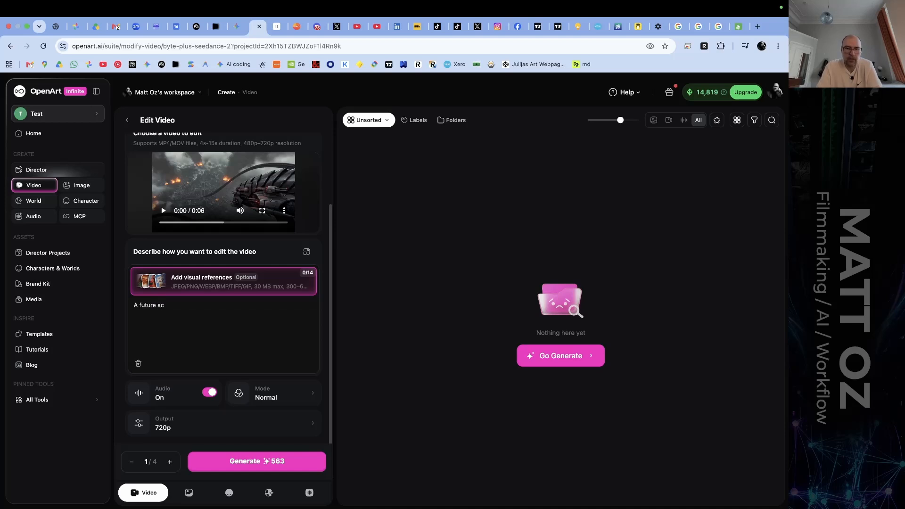
type("i fi jet drops into")
type("frame buzzing by an alien")
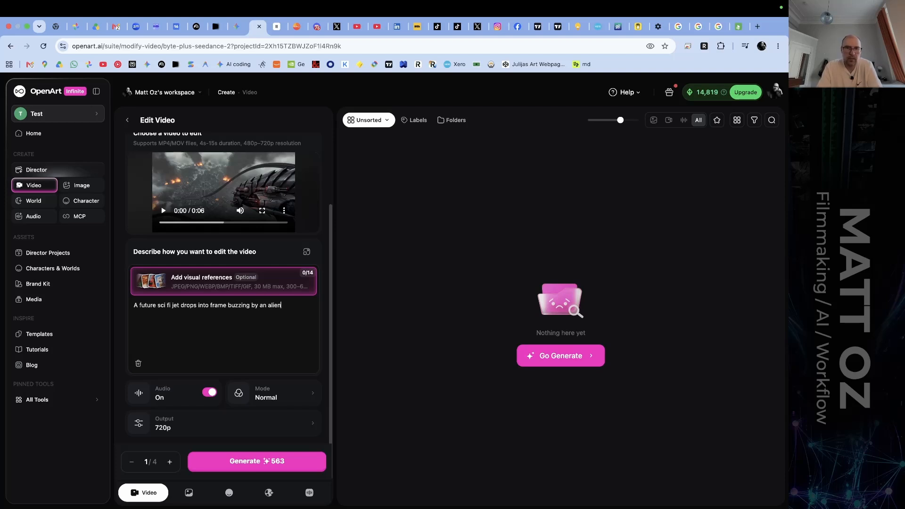
type("tbattleship, the jet fire")
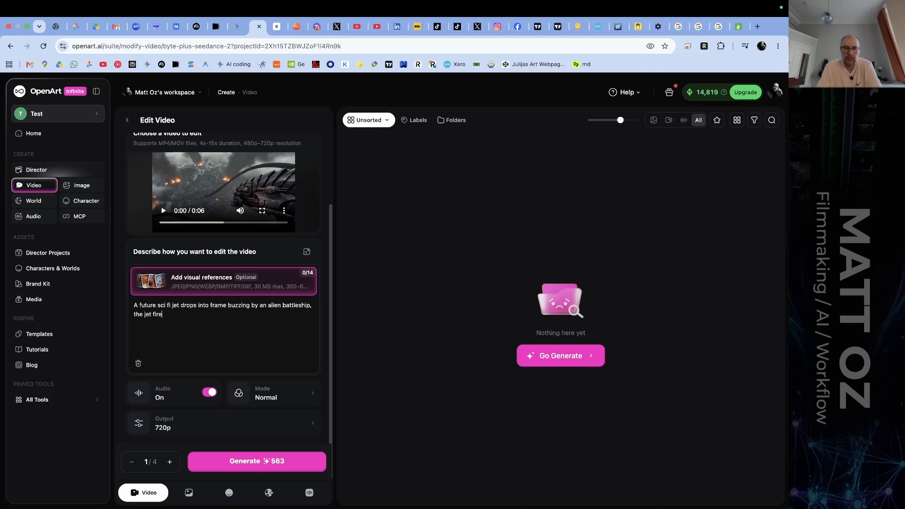
Complete the sentence as "fires a number of spiralling rockets that impact the hull of the alien ship, as the explosions ripple towards camera.".
type("s a number of spiralling rockets t")
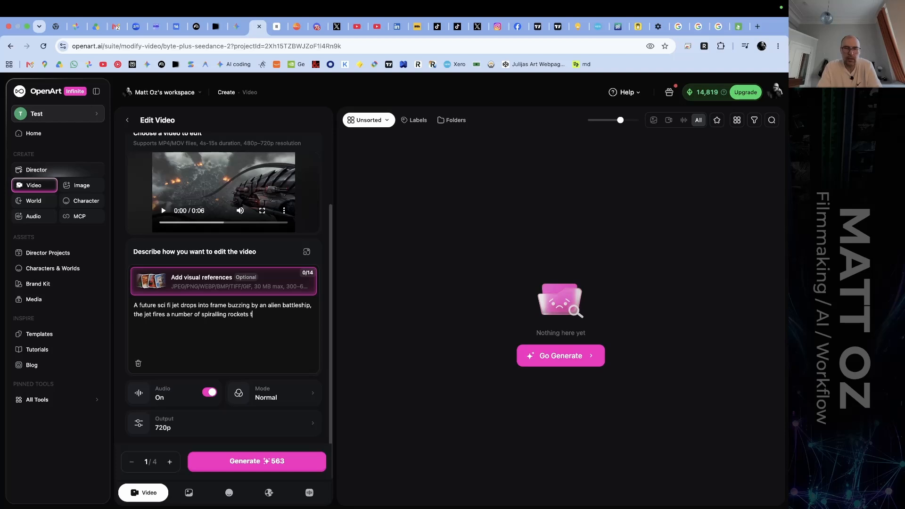
type("hat impact the hull of the alien ship")
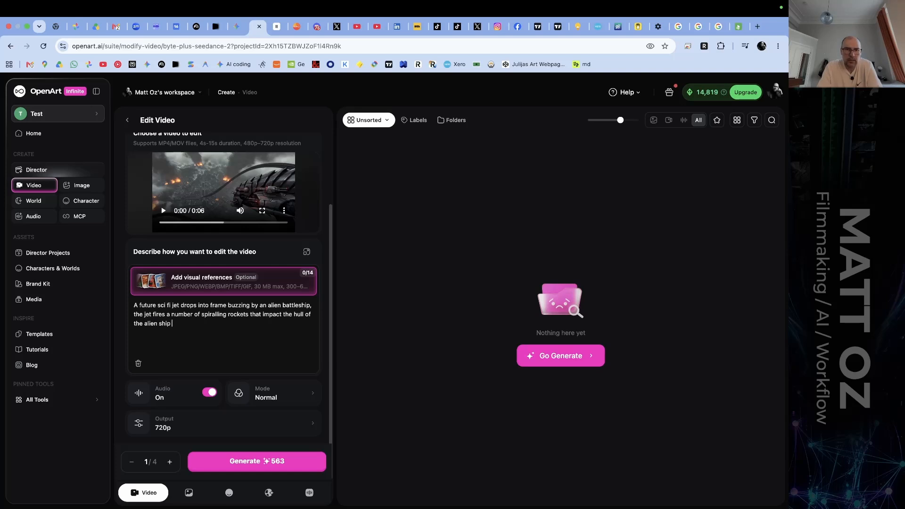
type(", as the explosions ripple toe")
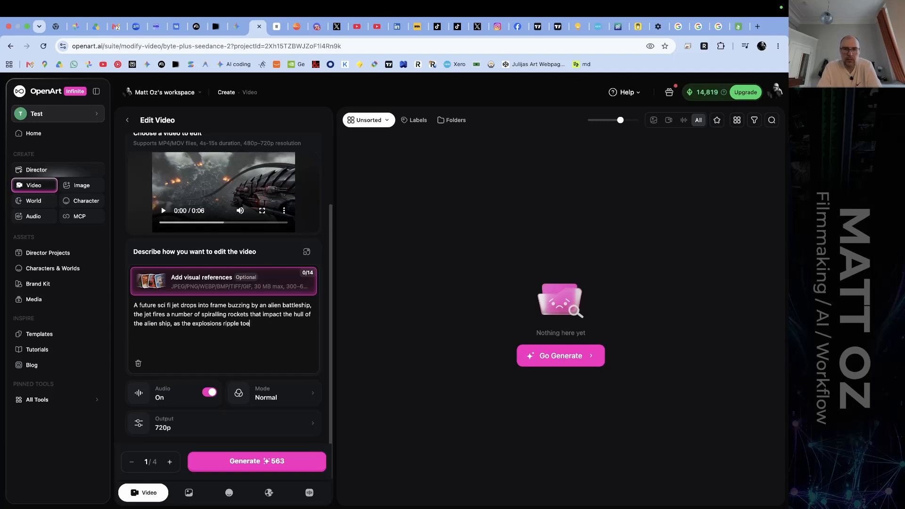
key("BackSpace")
type("wards camera.")
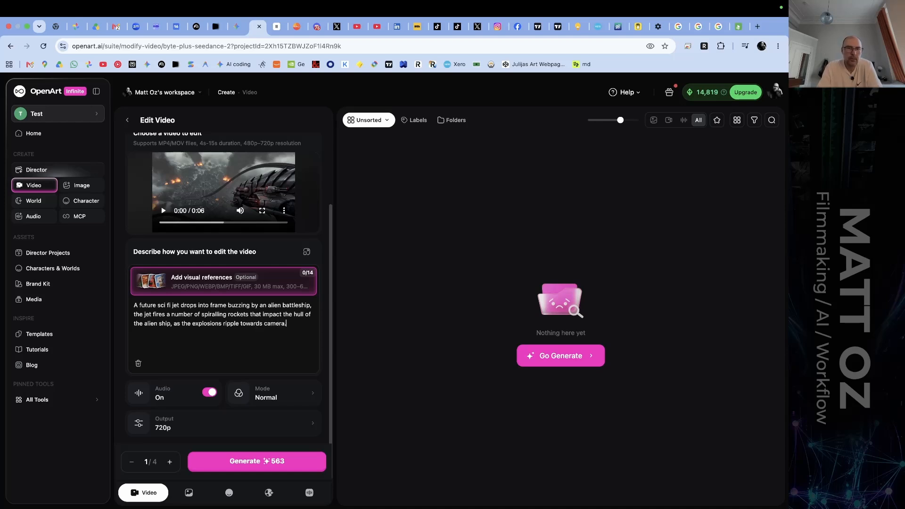
Insert the line "Add sound design to the video." above the existing text of the edit prompt.
left_click(135, 306)
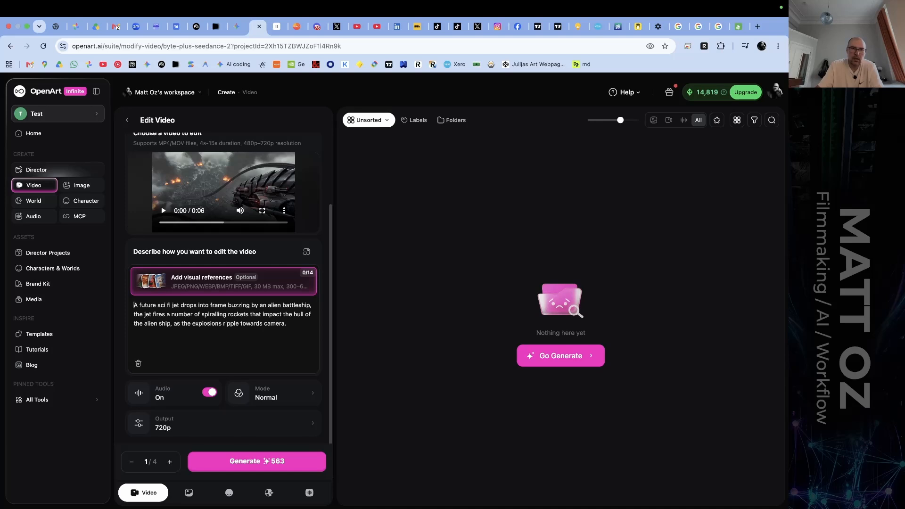
key("Return")
key("Return")
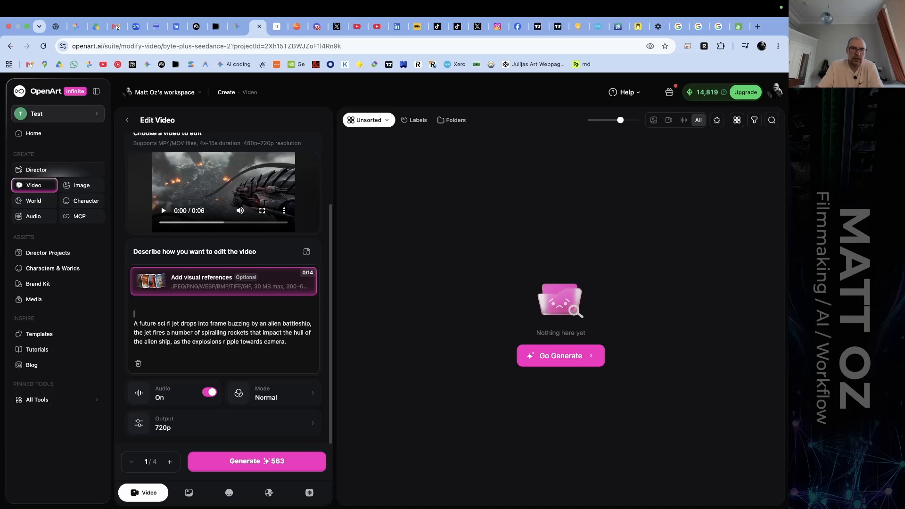
key("BackSpace")
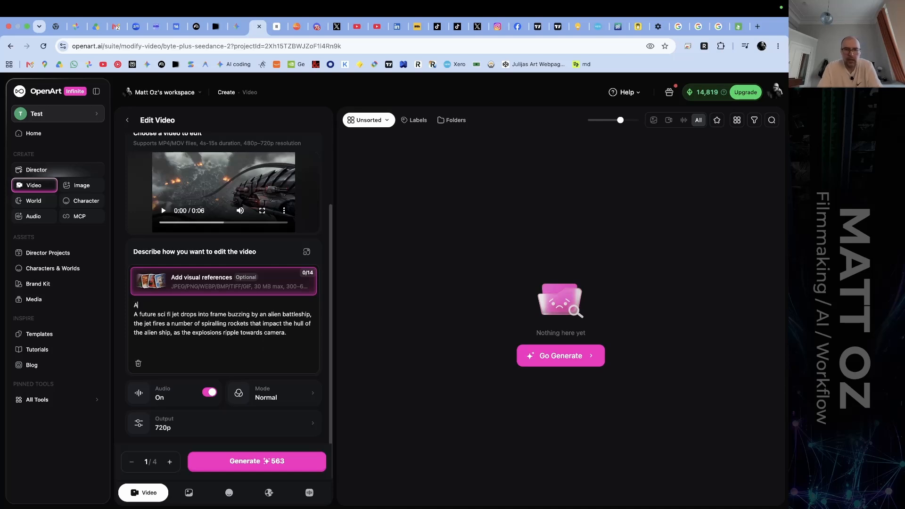
type("Add sound d")
type("esign")
type("n to")
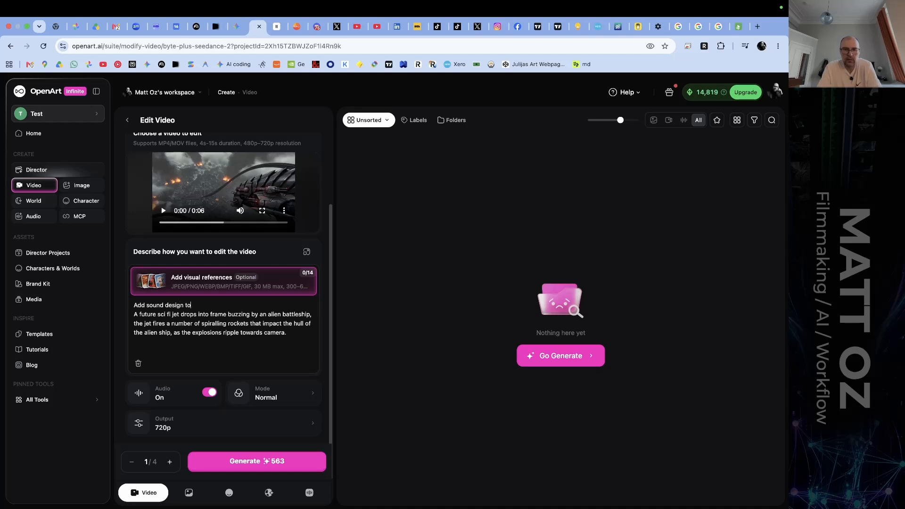
type(" the video,")
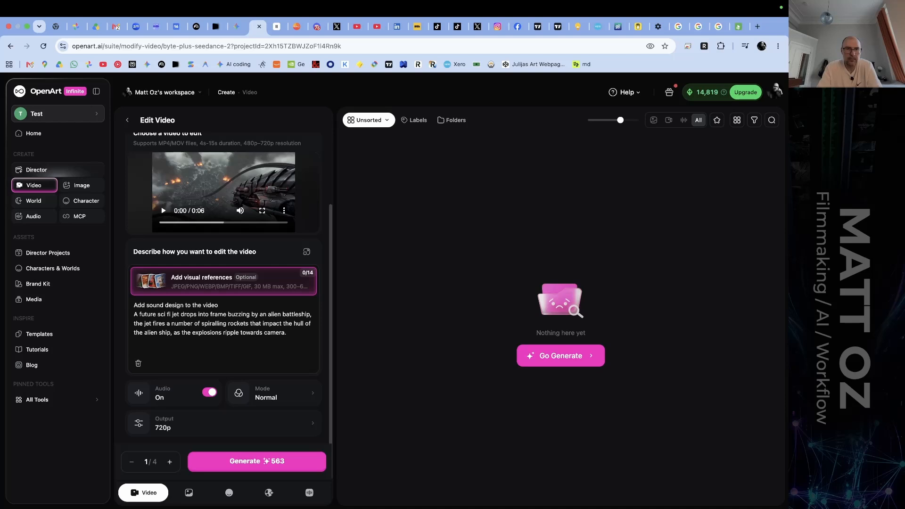
type(".")
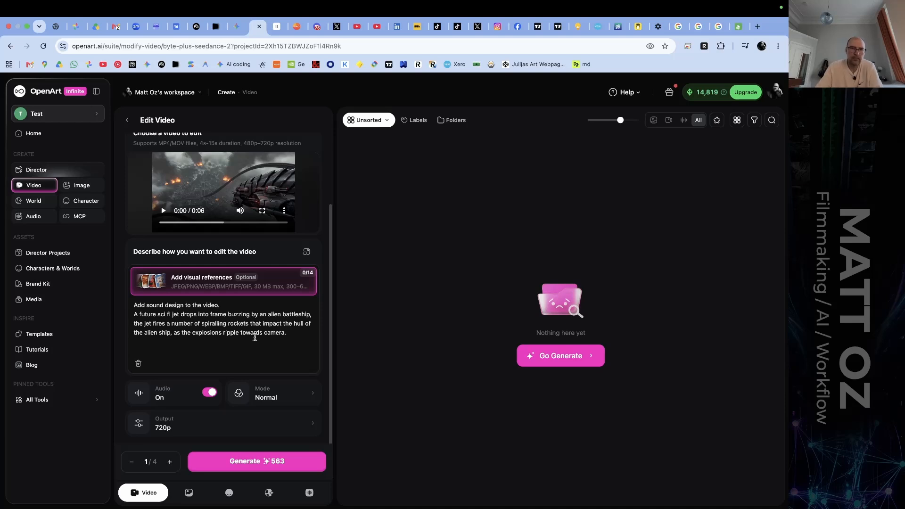
Extend the end of the prompt with ", wiping frame." and generate one edited video.
key("BackSpace")
type(", wiping frame")
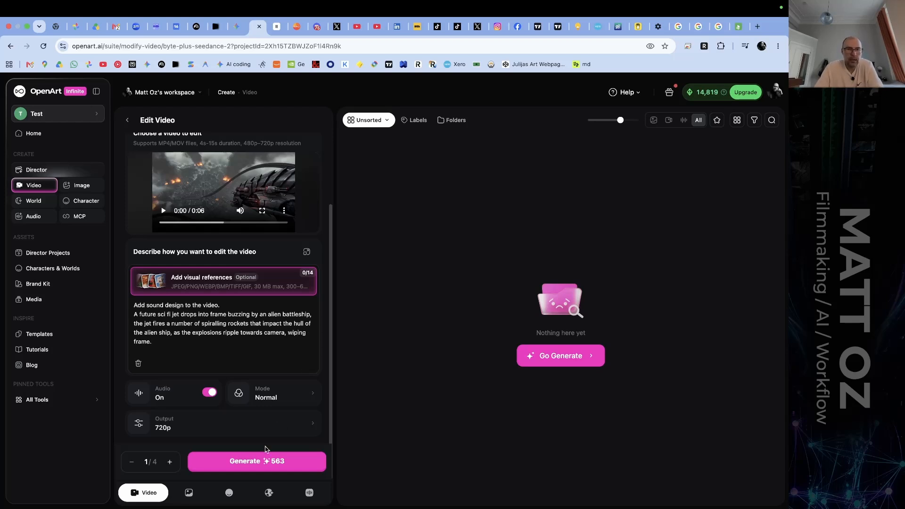
left_click(257, 463)
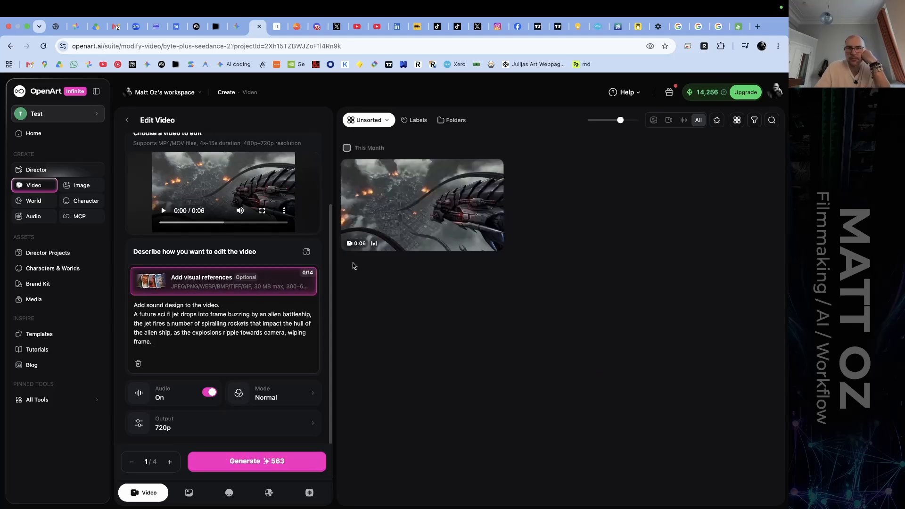
Play the generated six-second clip in its detail view, and close the view when it ends.
left_click(437, 207)
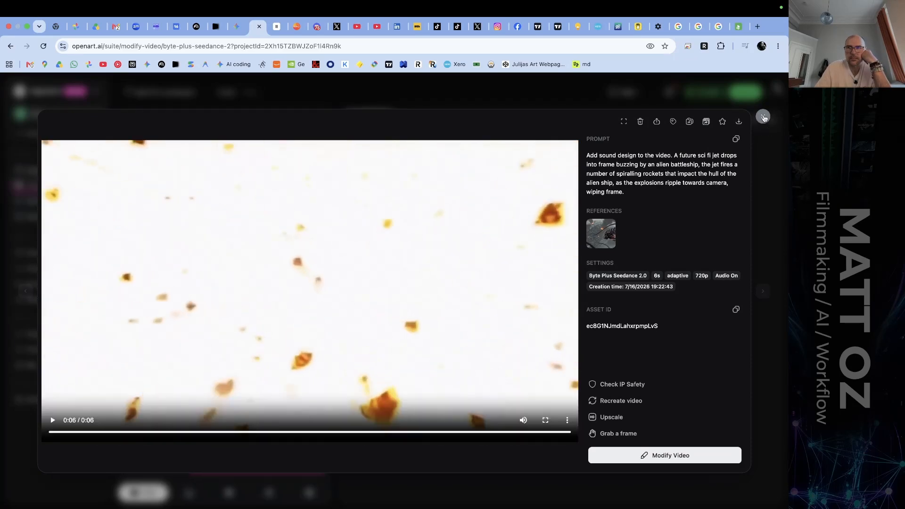
left_click(764, 117)
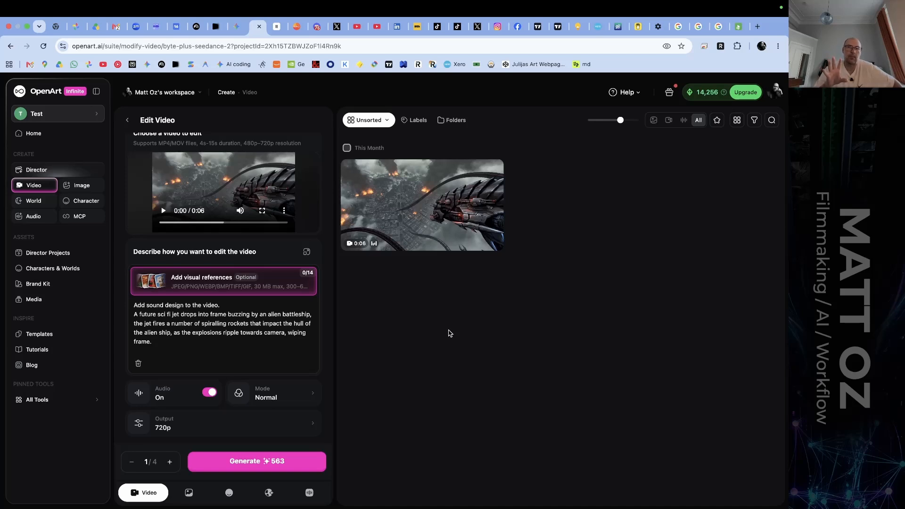
mouse_move(463, 225)
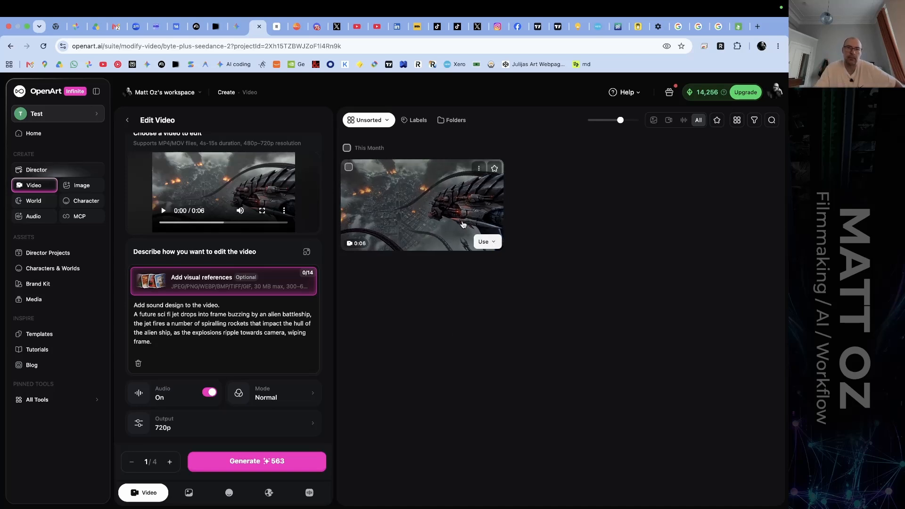